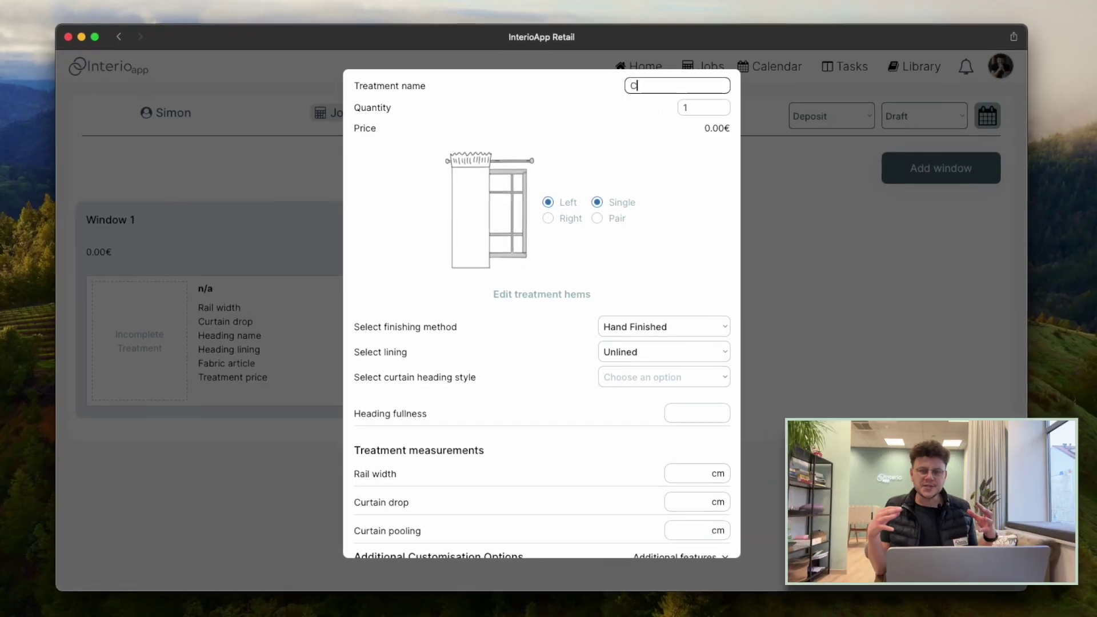
{"action": "type", "text": "ao"}
Configure a single-panel pencil-pleat Curtain, 200 cm rail by 230 cm drop, in CELINO STUCCO
{"action": "key", "text": "BackSpace"}
{"action": "type", "text": "in"}
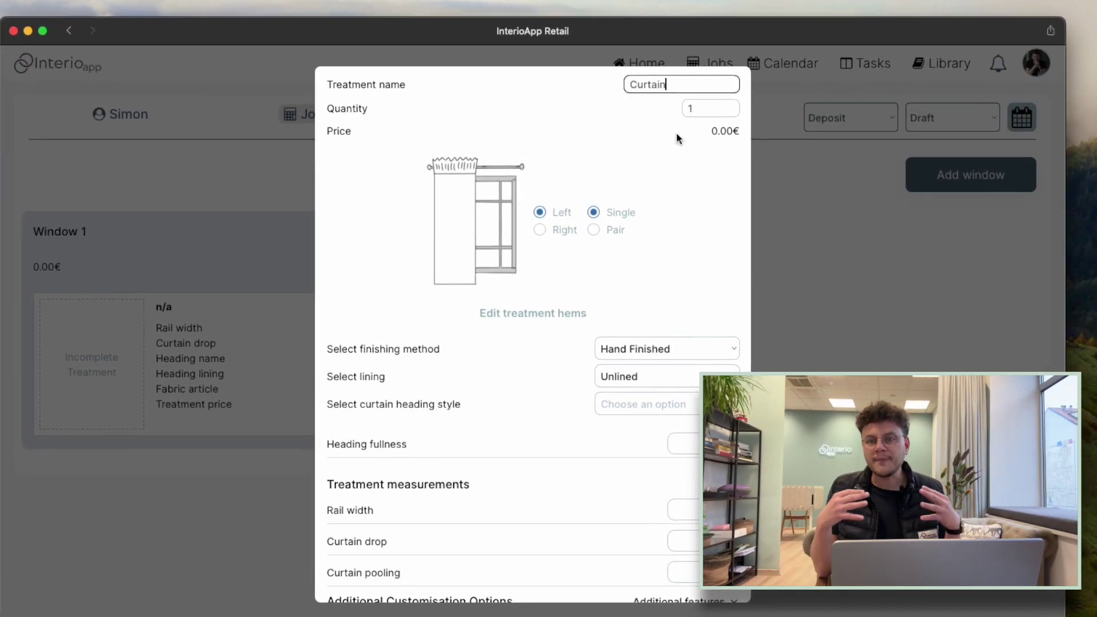
{"action": "left_click", "coordinate": [591, 239]}
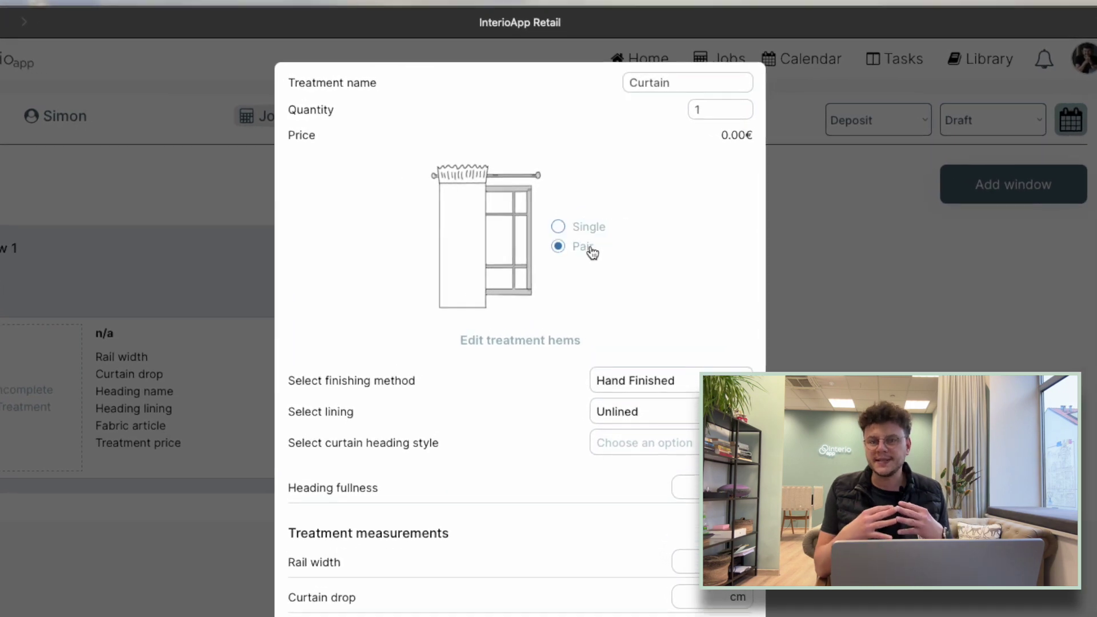
{"action": "left_click", "coordinate": [581, 239]}
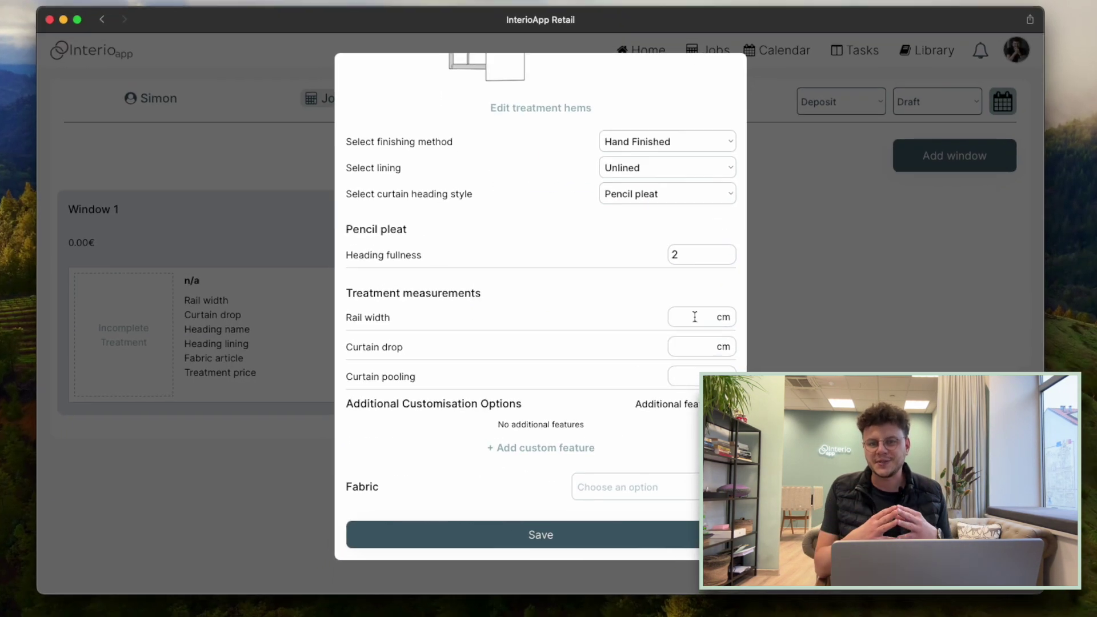
{"action": "left_click", "coordinate": [697, 384]}
{"action": "type", "text": "20"}
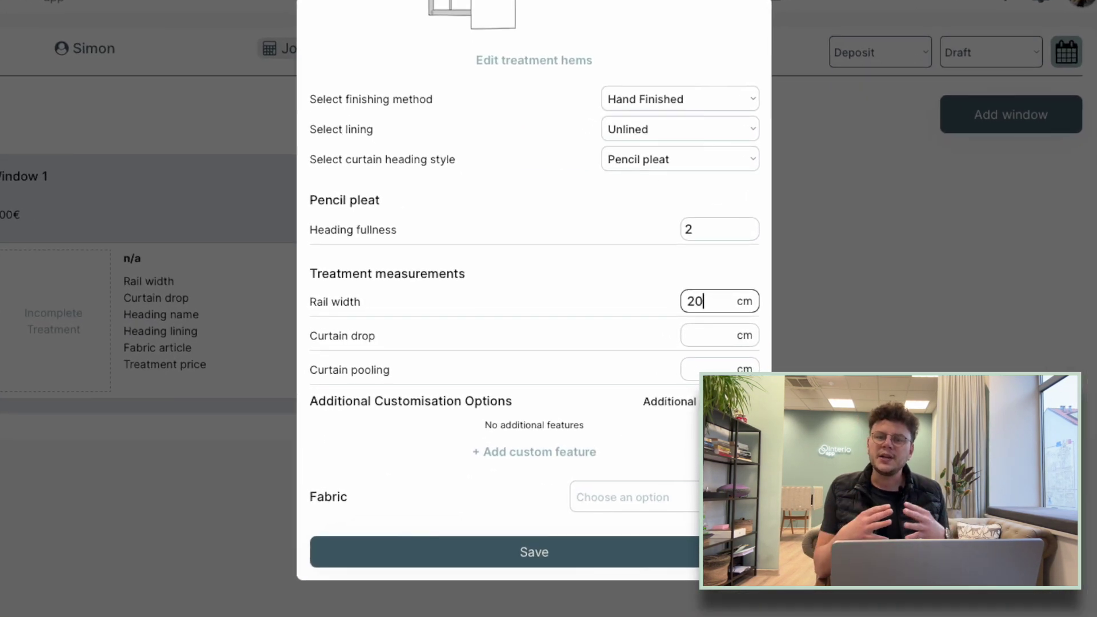
{"action": "type", "text": "0"}
{"action": "key", "text": "Tab"}
{"action": "type", "text": "230"}
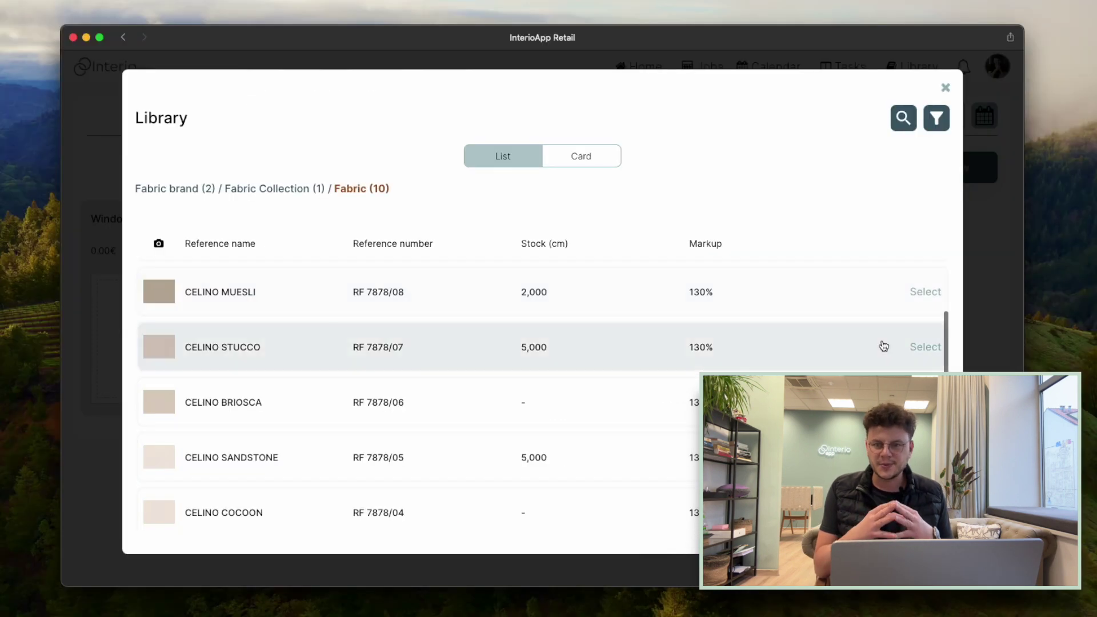
{"action": "left_click", "coordinate": [919, 347]}
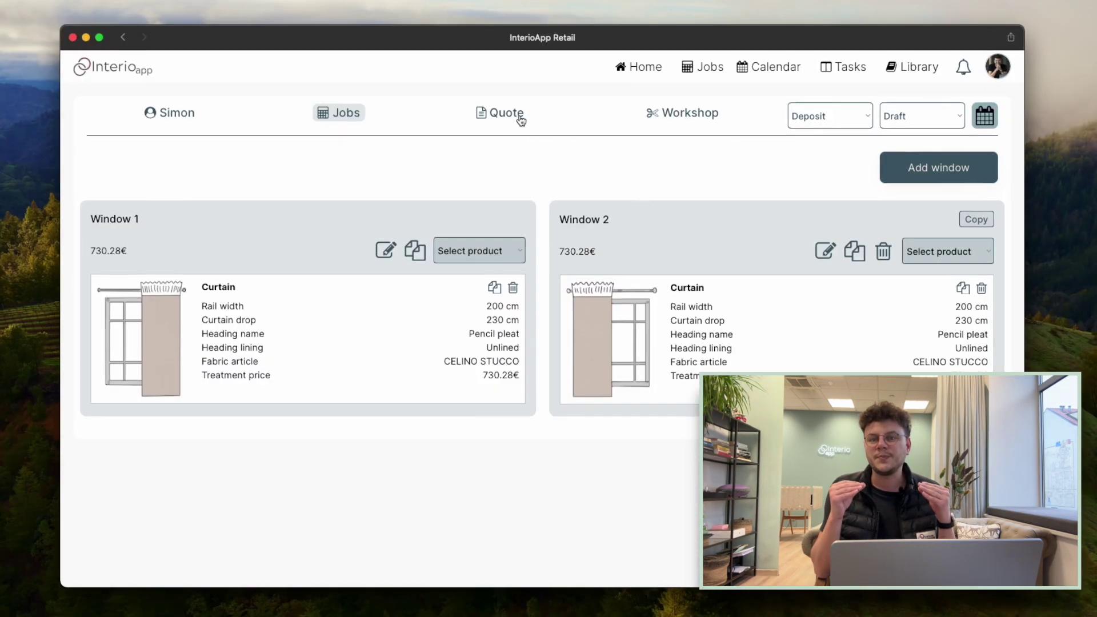
{"action": "left_click", "coordinate": [515, 117]}
{"action": "scroll", "coordinate": [567, 257], "scroll_direction": "down", "scroll_amount": 5}
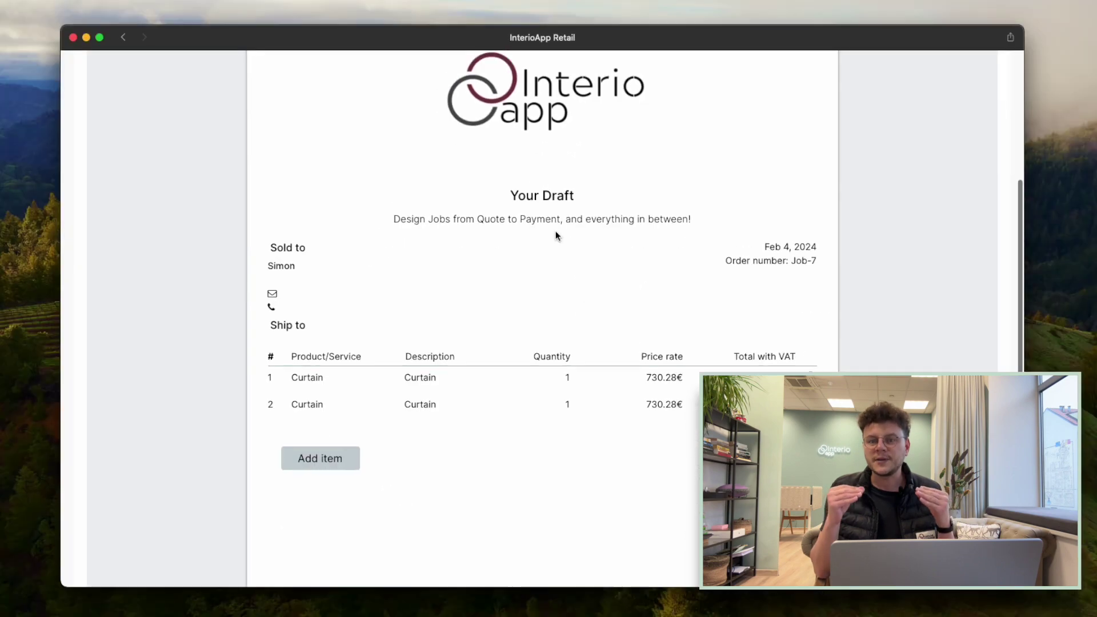
{"action": "scroll", "coordinate": [295, 306], "scroll_direction": "down", "scroll_amount": 3}
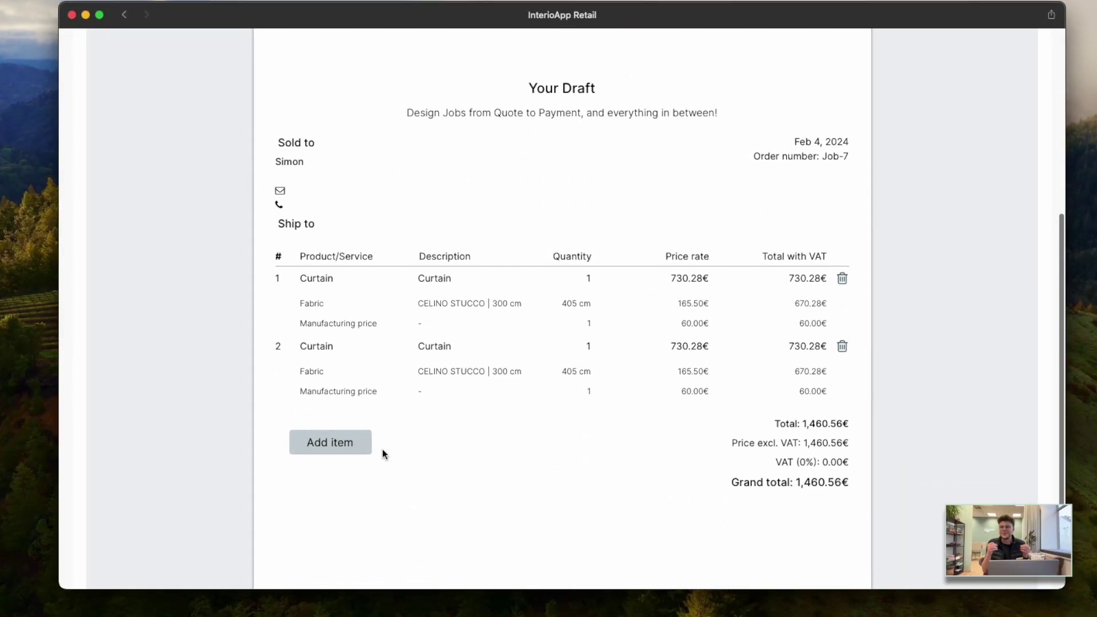
Add a '2 tracks' installation item with quantity 2 and a price rate to the quote
{"action": "left_click", "coordinate": [338, 376]}
{"action": "type", "text": "Installaton"}
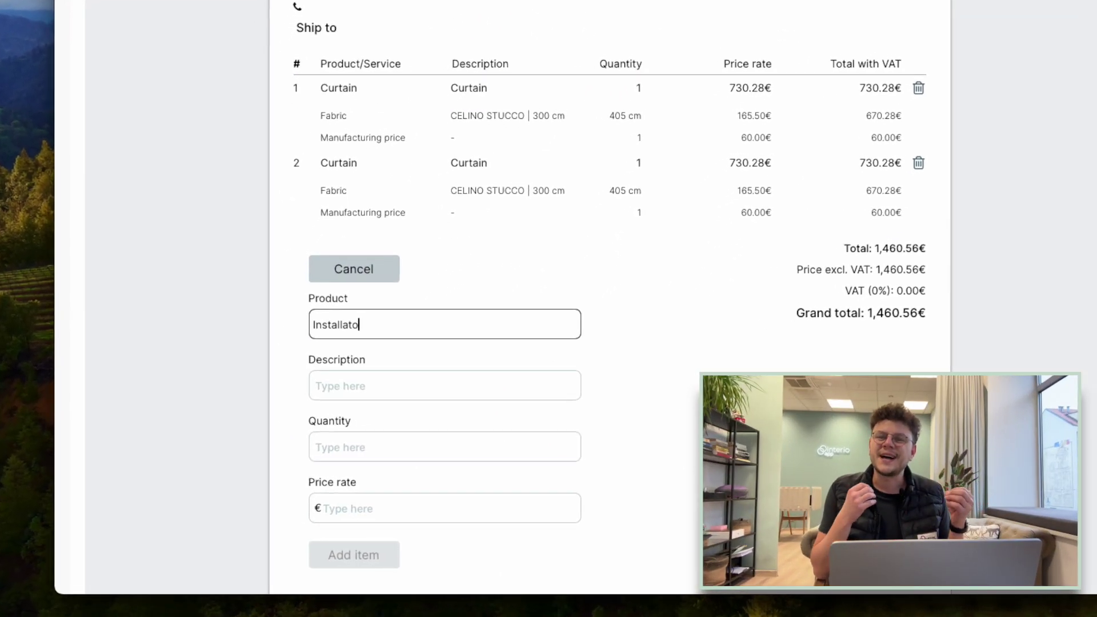
{"action": "left_click", "coordinate": [389, 378]}
{"action": "type", "text": "2 tracks"}
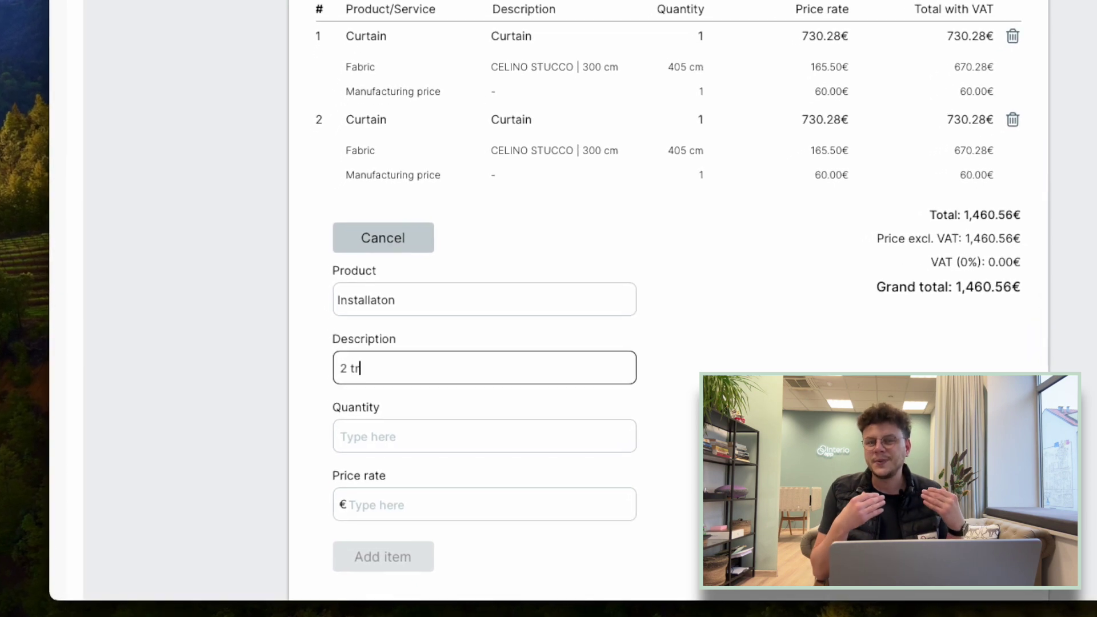
{"action": "left_click", "coordinate": [449, 433]}
{"action": "type", "text": "2"}
{"action": "left_click", "coordinate": [436, 506]}
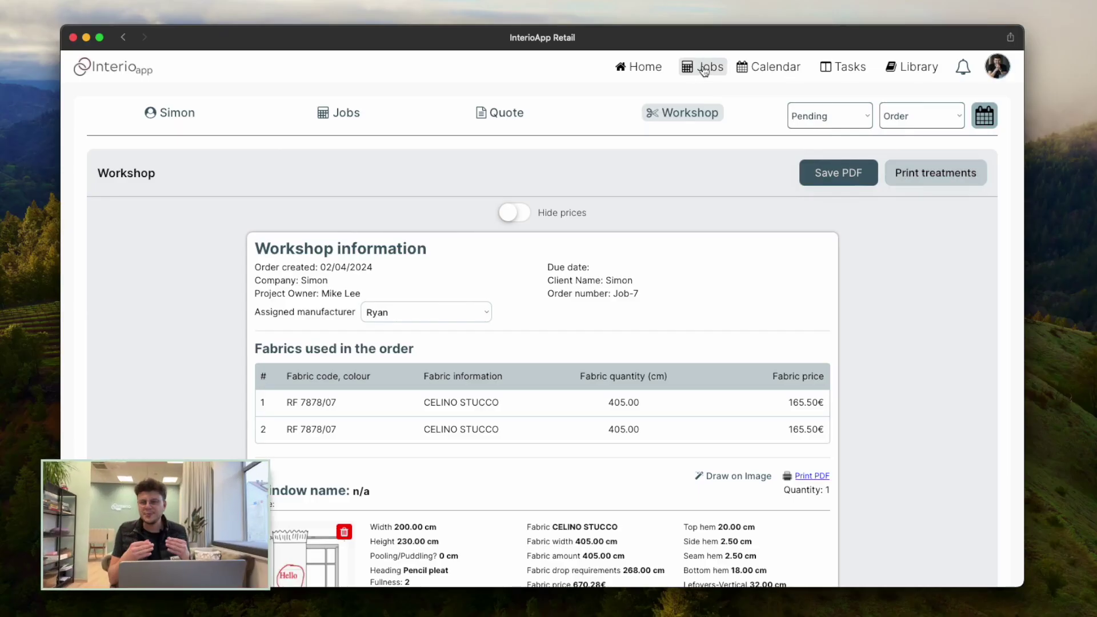
{"action": "left_click", "coordinate": [703, 69]}
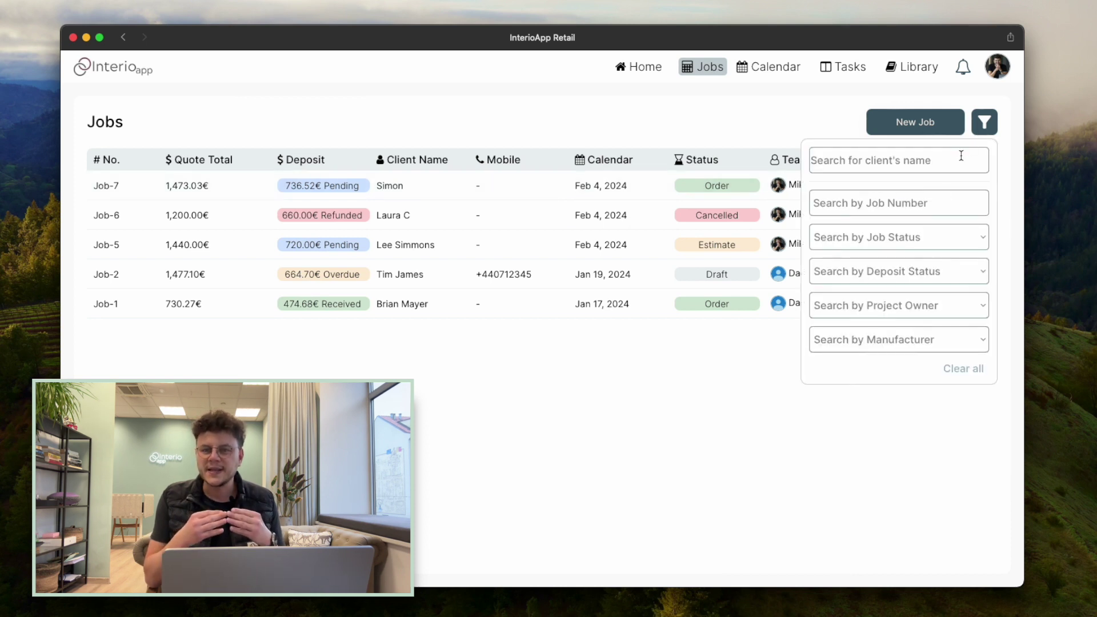
Filter the jobs list by Draft, Estimate, Order and Cancelled status in turn
{"action": "left_click", "coordinate": [931, 263]}
{"action": "left_click", "coordinate": [929, 241]}
{"action": "left_click", "coordinate": [926, 248]}
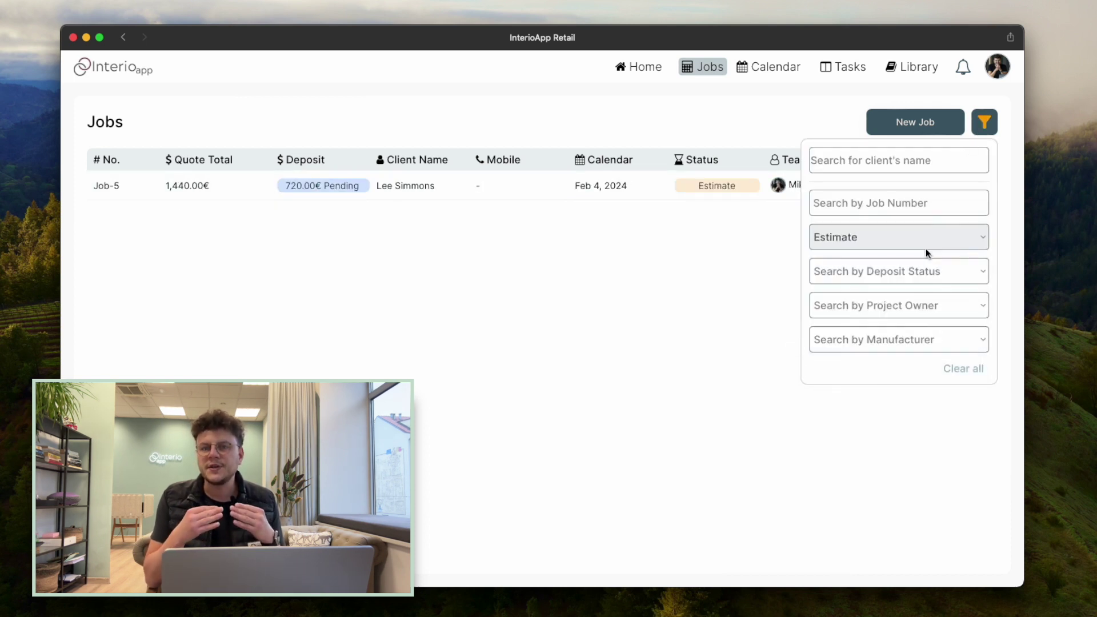
{"action": "left_click", "coordinate": [921, 267]}
{"action": "left_click", "coordinate": [918, 237]}
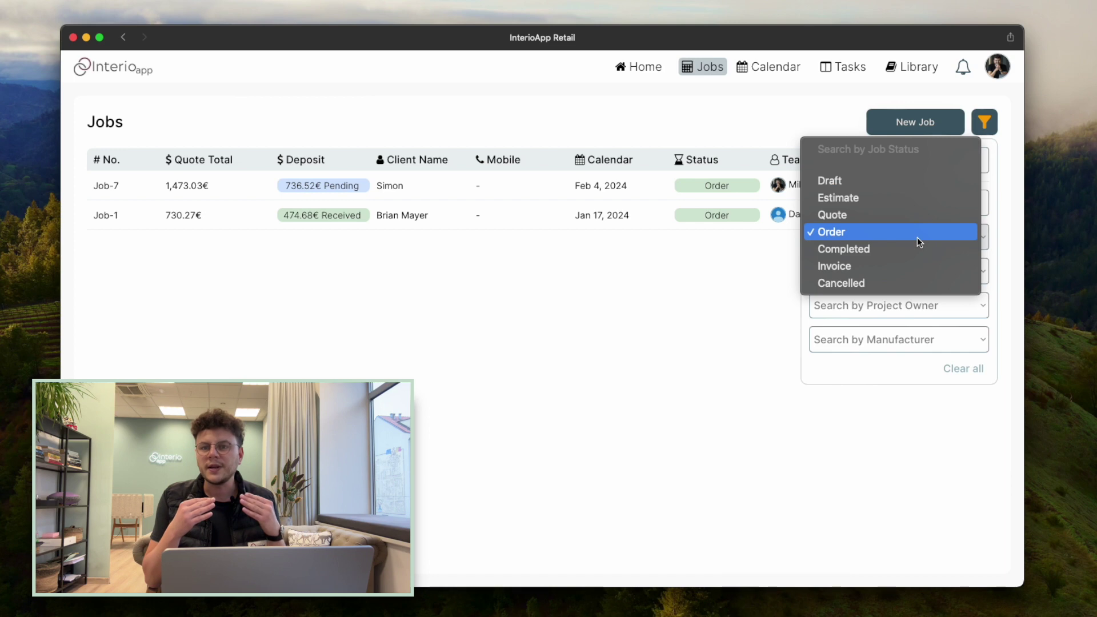
{"action": "left_click", "coordinate": [901, 284]}
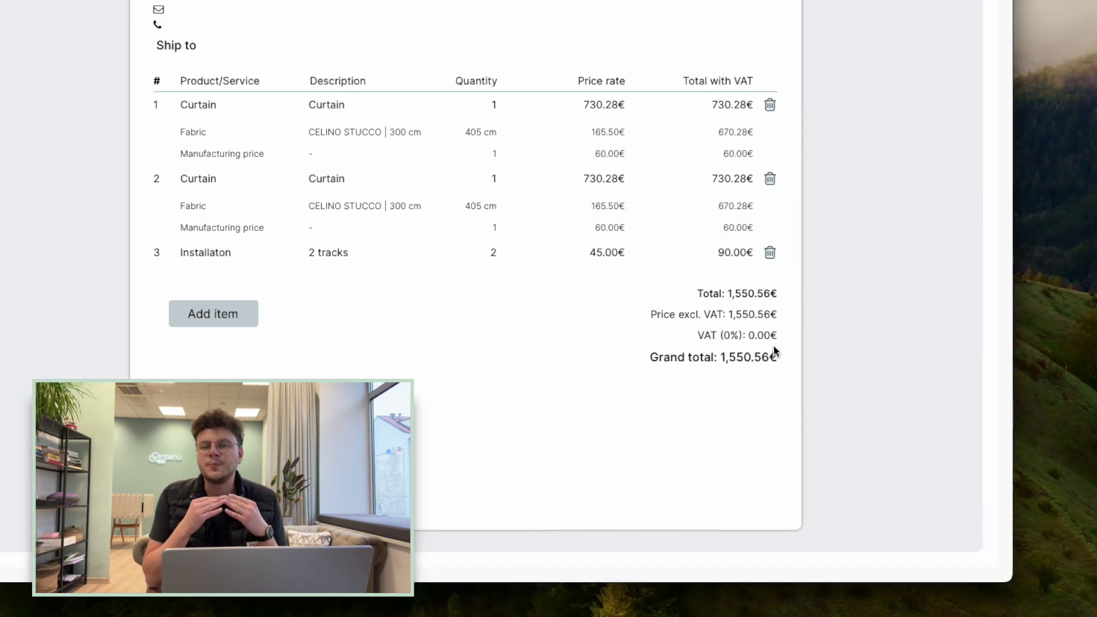
{"action": "scroll", "coordinate": [773, 345], "scroll_direction": "up", "scroll_amount": 3}
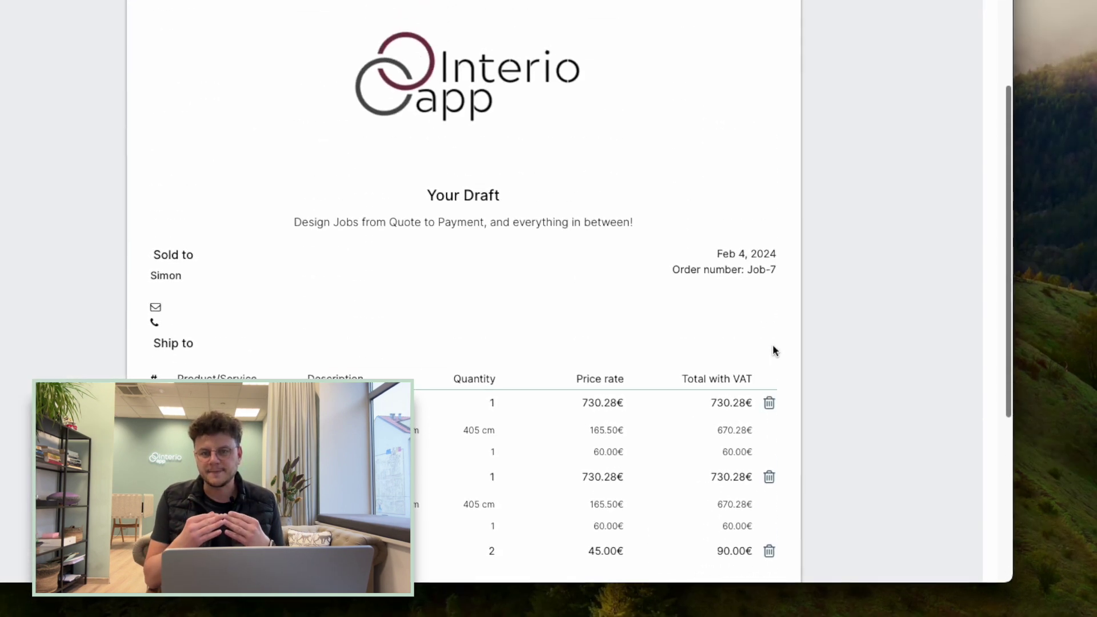
{"action": "scroll", "coordinate": [773, 344], "scroll_direction": "up", "scroll_amount": 3}
Apply a 5% discount to all quote items and set a 50% percentage deposit
{"action": "left_click", "coordinate": [955, 104]}
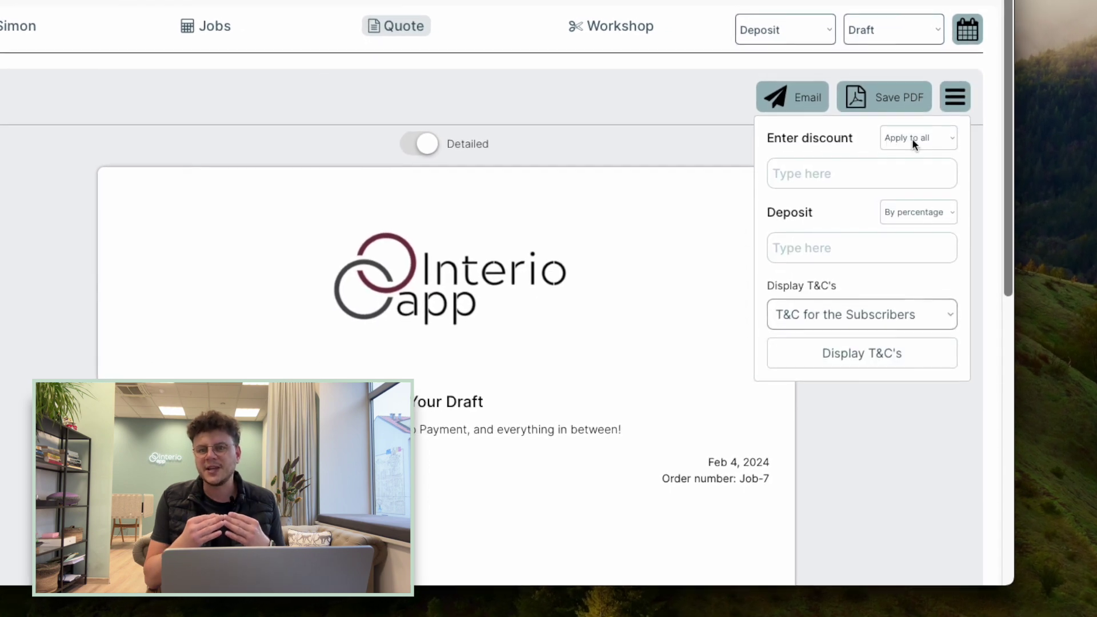
{"action": "left_click", "coordinate": [914, 139]}
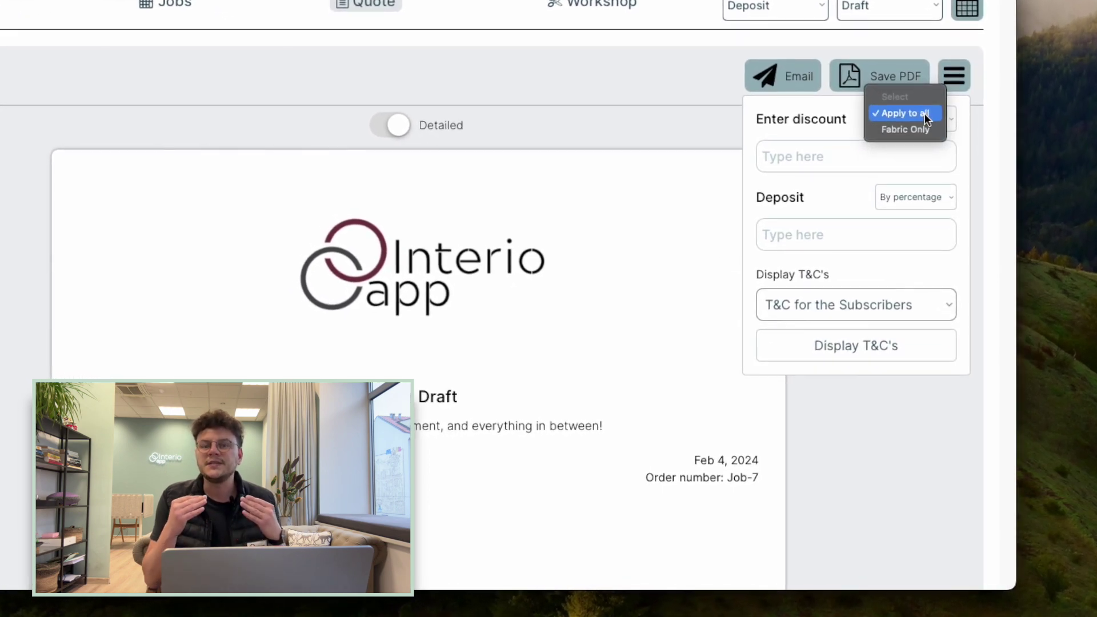
{"action": "left_click", "coordinate": [925, 116]}
{"action": "left_click", "coordinate": [849, 152]}
{"action": "type", "text": "5"}
{"action": "left_click", "coordinate": [896, 169]}
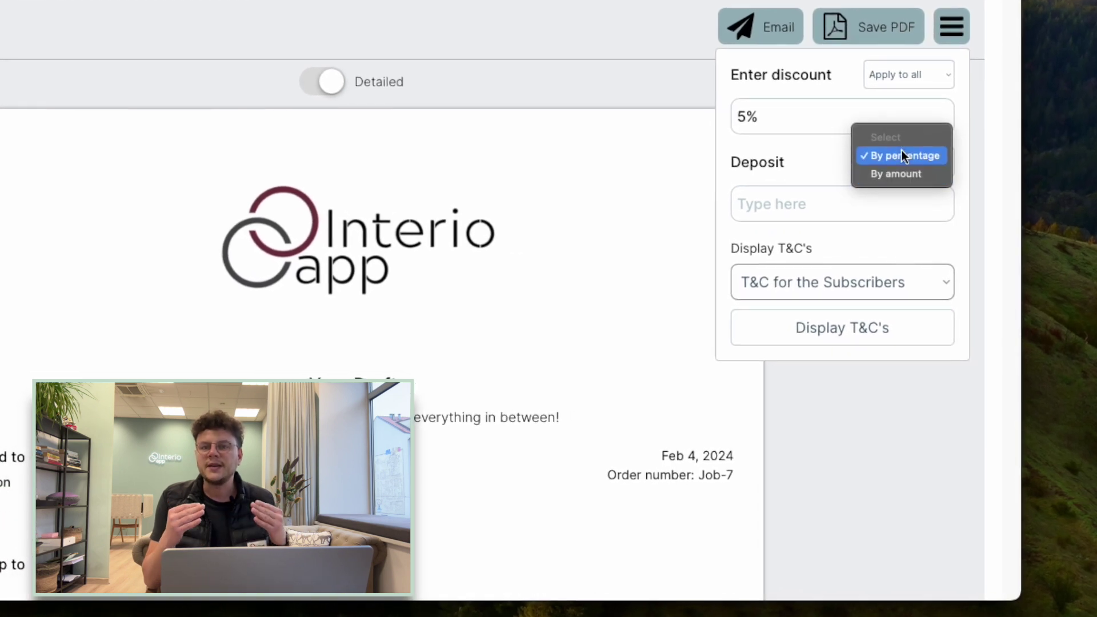
{"action": "left_click", "coordinate": [896, 150]}
{"action": "left_click", "coordinate": [819, 197]}
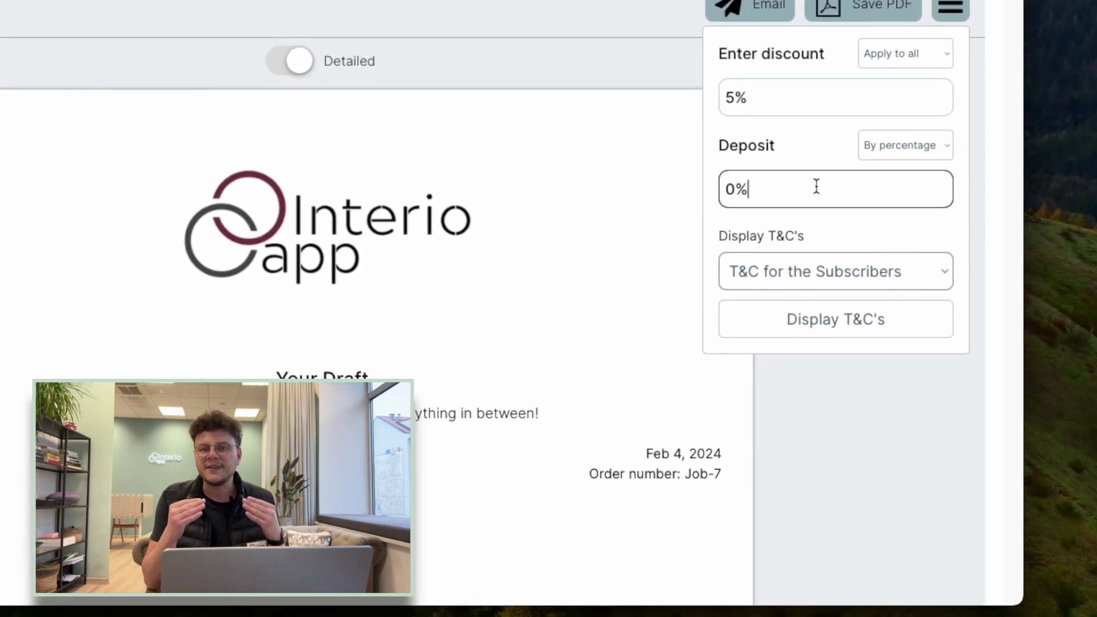
{"action": "type", "text": "50"}
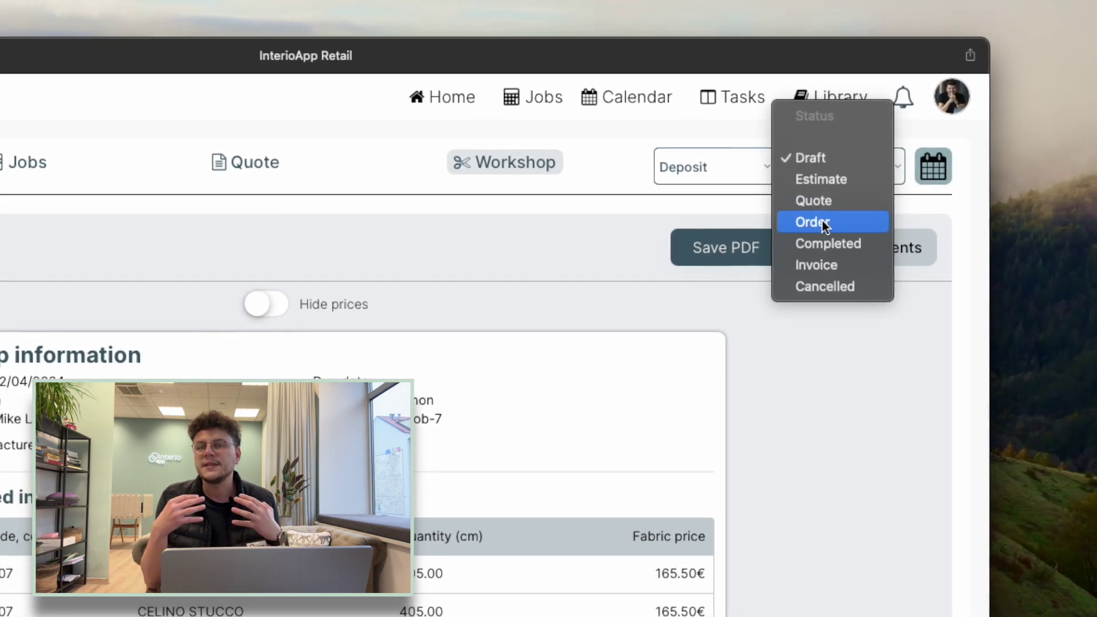
Set Job-7's status to Order and show prices on the workshop sheet
{"action": "left_click", "coordinate": [895, 175]}
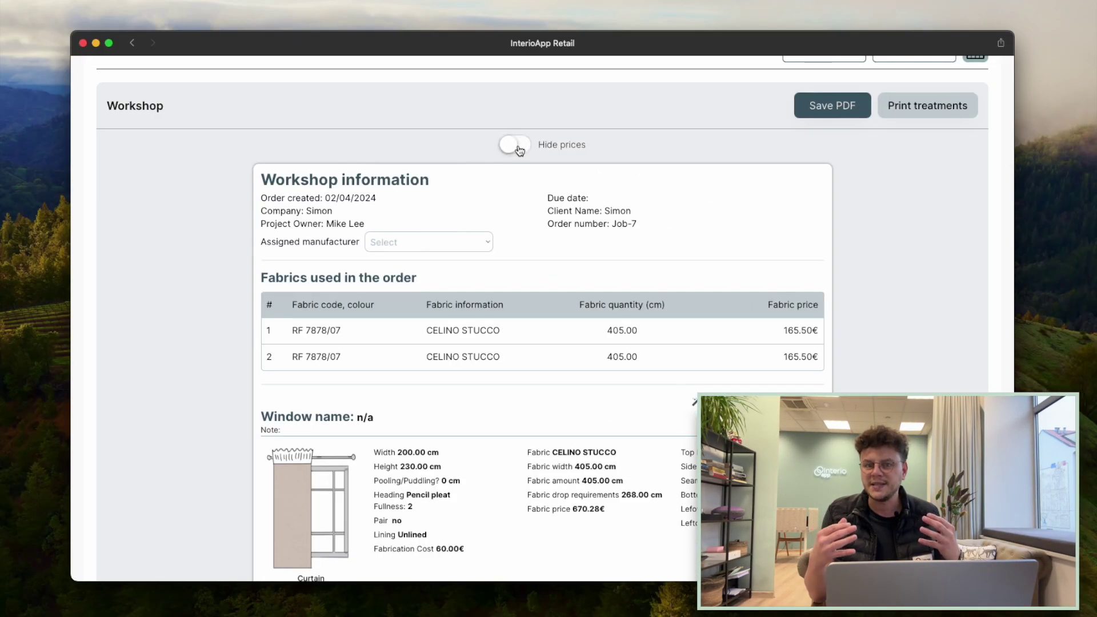
{"action": "left_click", "coordinate": [515, 145]}
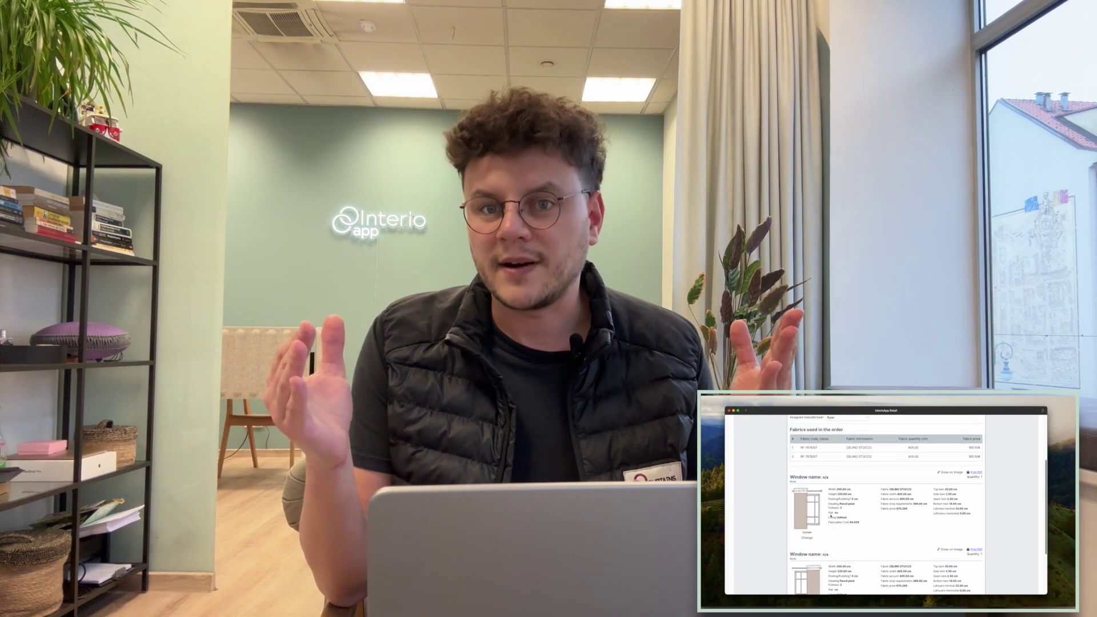
Open a sketch canvas over the window drawing, then go to the calendar
{"action": "left_click", "coordinate": [943, 475]}
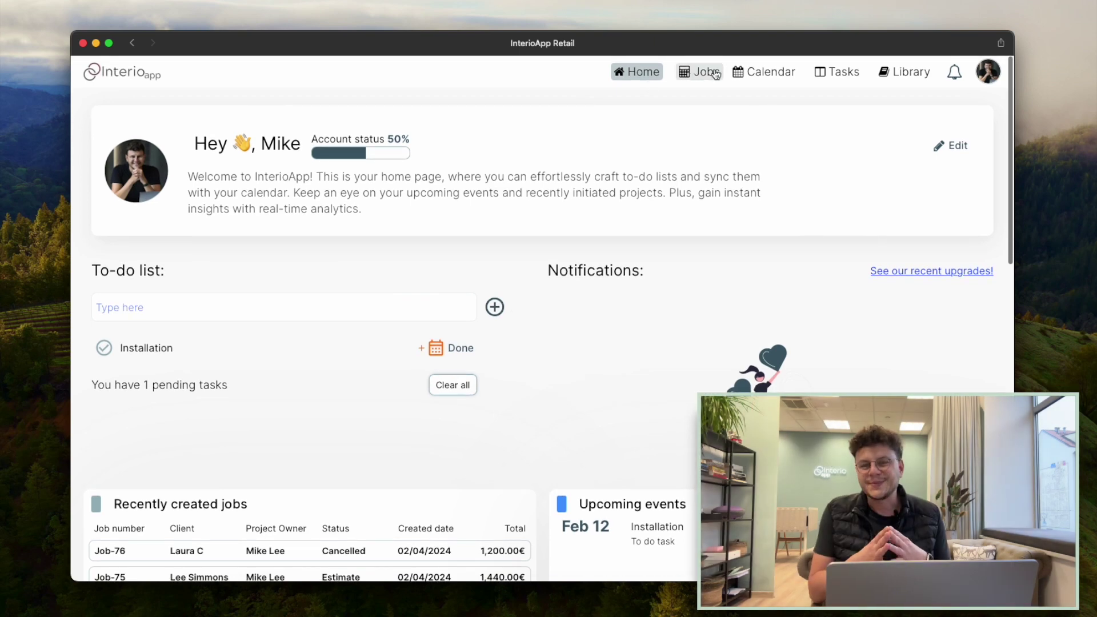
{"action": "left_click", "coordinate": [751, 73]}
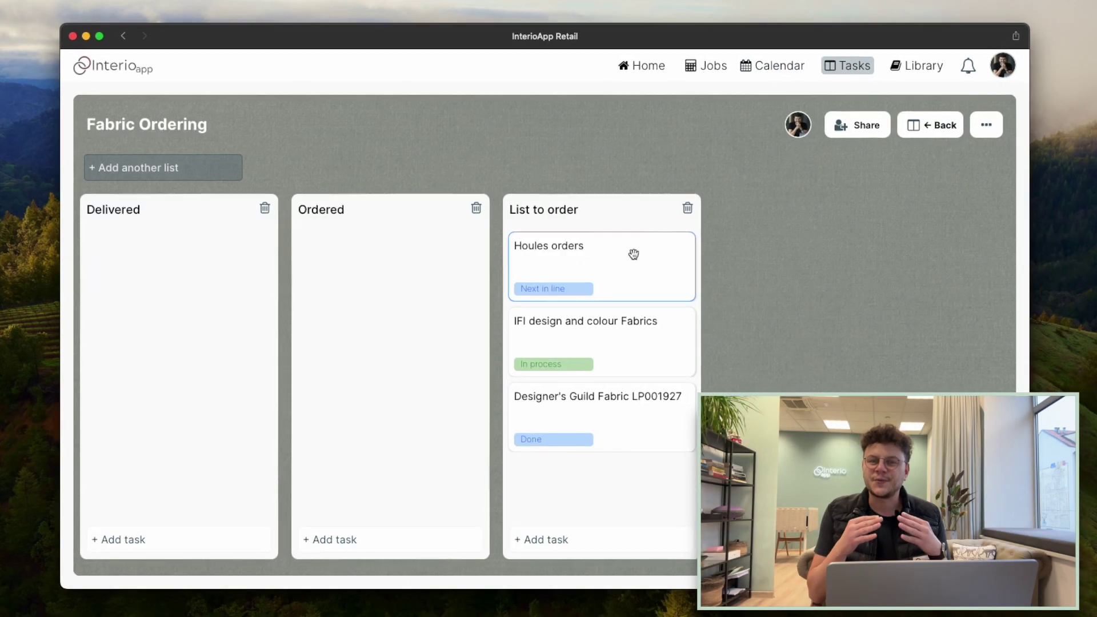
Move the Houles orders card to Ordered and IFI design and colour Fabrics to Delivered
{"action": "left_click_drag", "start_coordinate": [632, 252], "coordinate": [443, 271]}
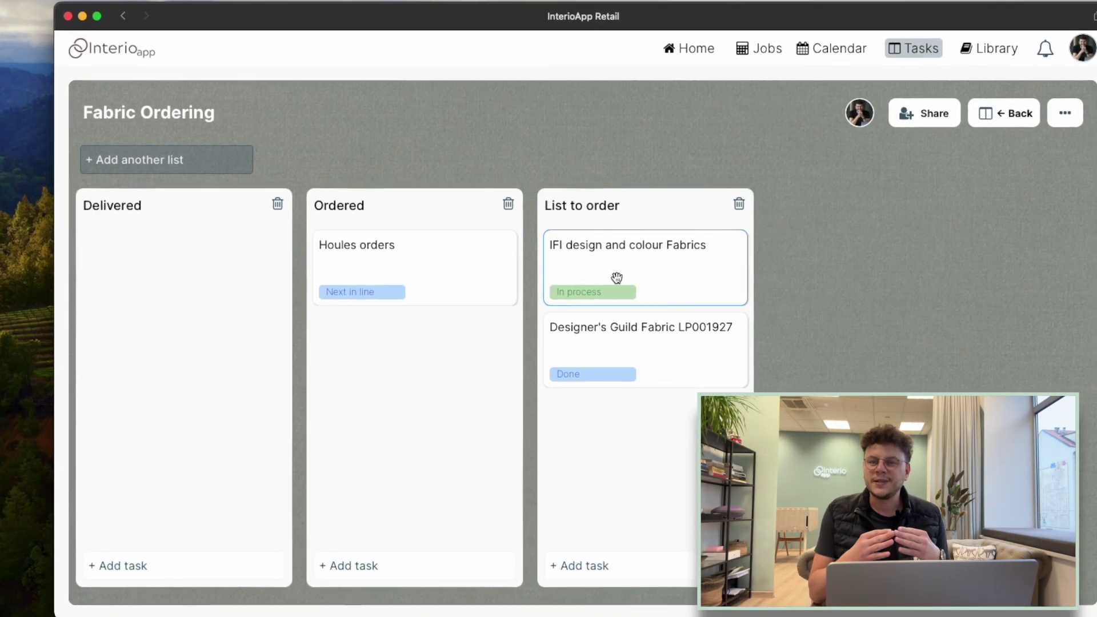
{"action": "mouse_move", "coordinate": [618, 277]}
{"action": "left_mouse_down"}
{"action": "mouse_move", "coordinate": [462, 341]}
{"action": "mouse_move", "coordinate": [191, 329]}
{"action": "left_mouse_up"}
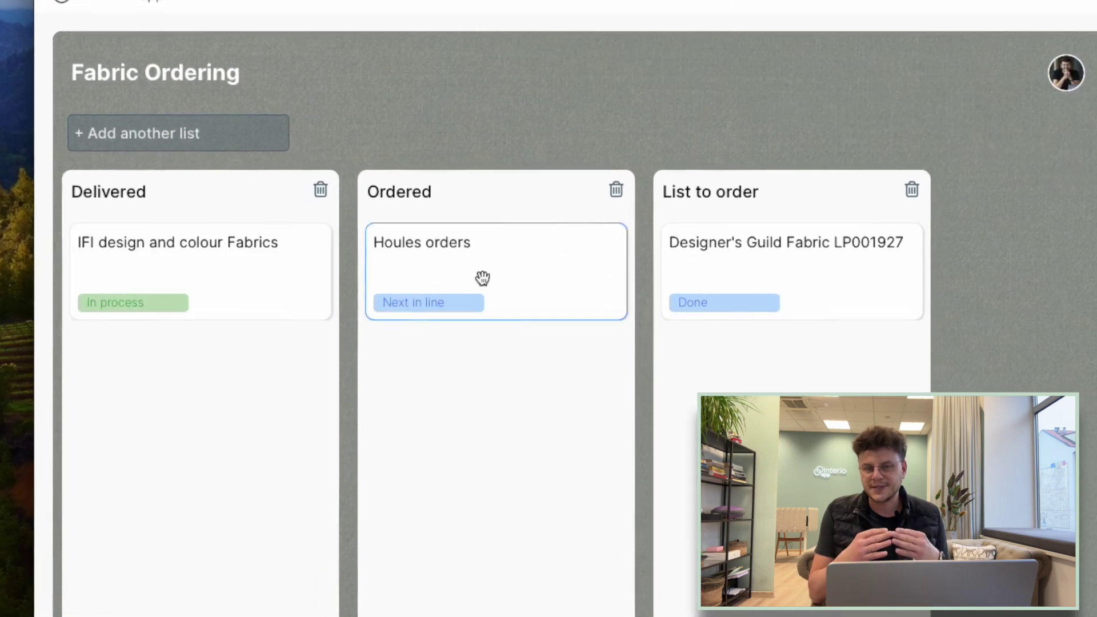